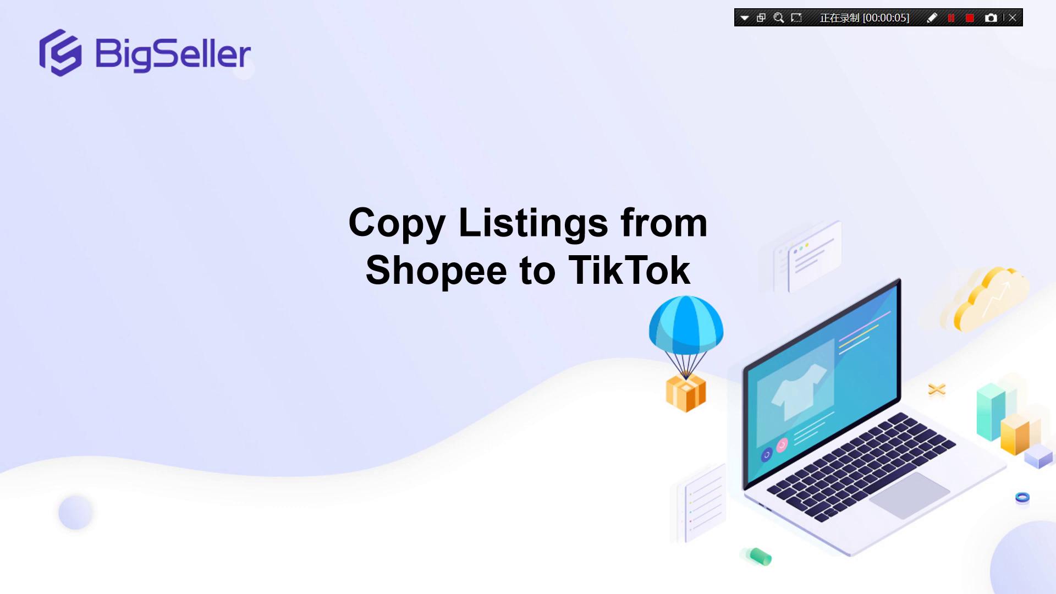
# Switch from the WPS Copy Listings title slide to the BigSeller dashboard in Chrome
pyautogui.hotkey('alt', 'Tab')
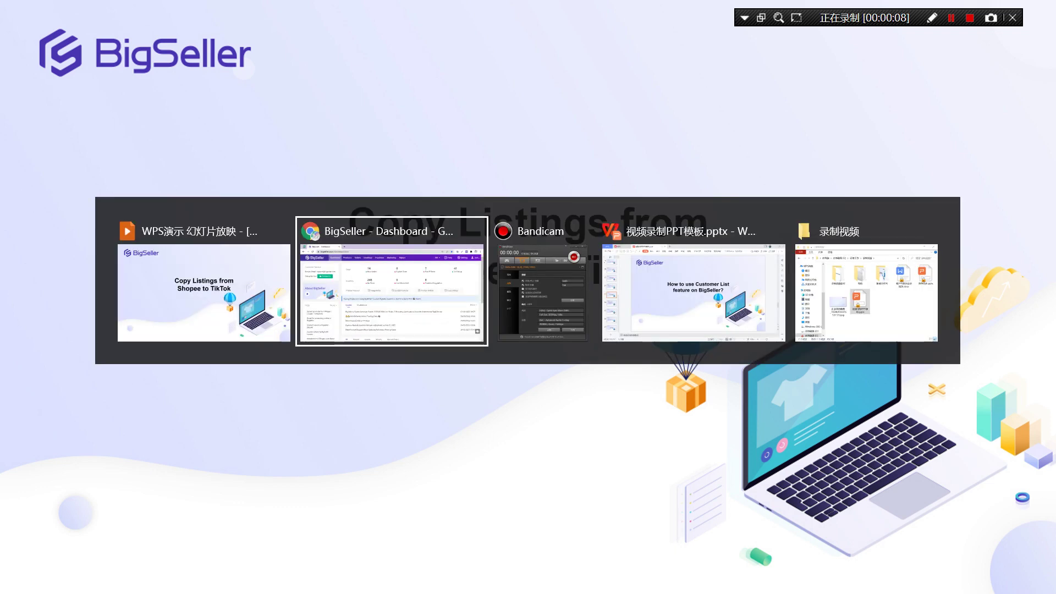
# Show the Shopee Copy Listings page filtered to SHOPEE A on the All (12) tab
pyautogui.moveTo(271, 78)
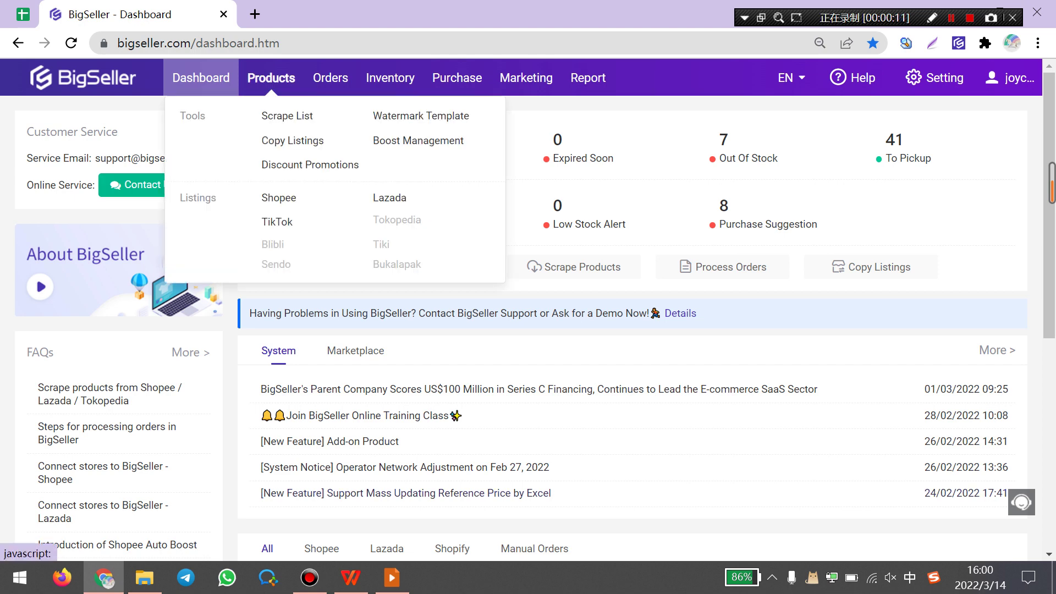
pyautogui.click(288, 141)
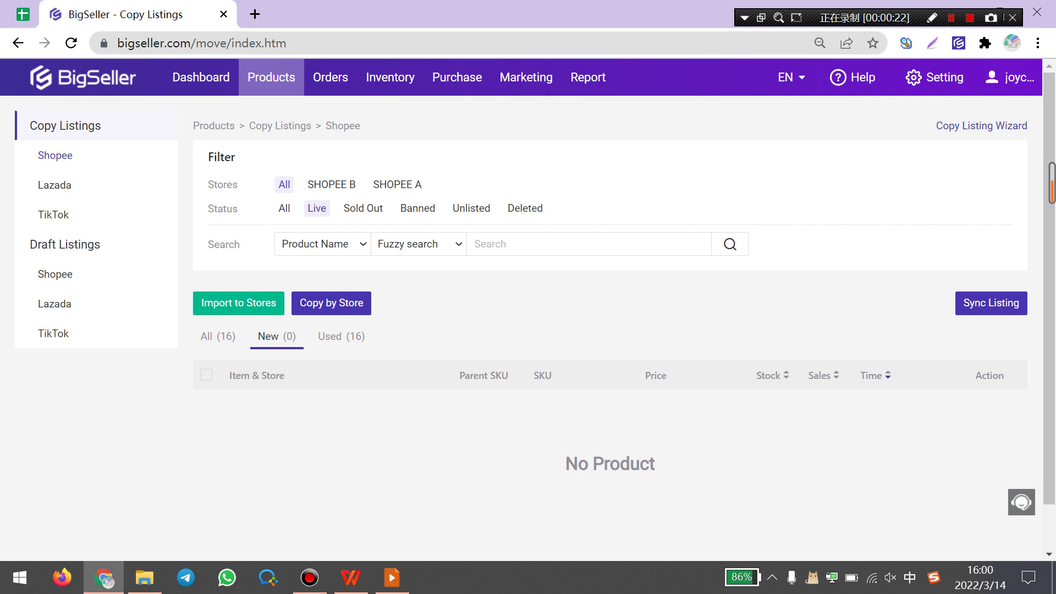
pyautogui.click(397, 185)
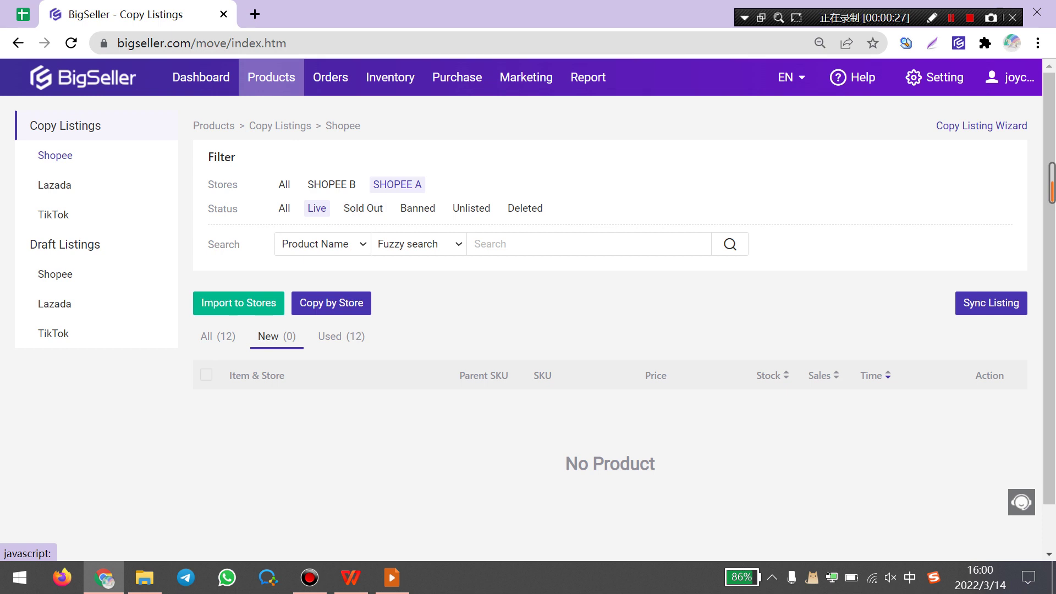
pyautogui.click(209, 336)
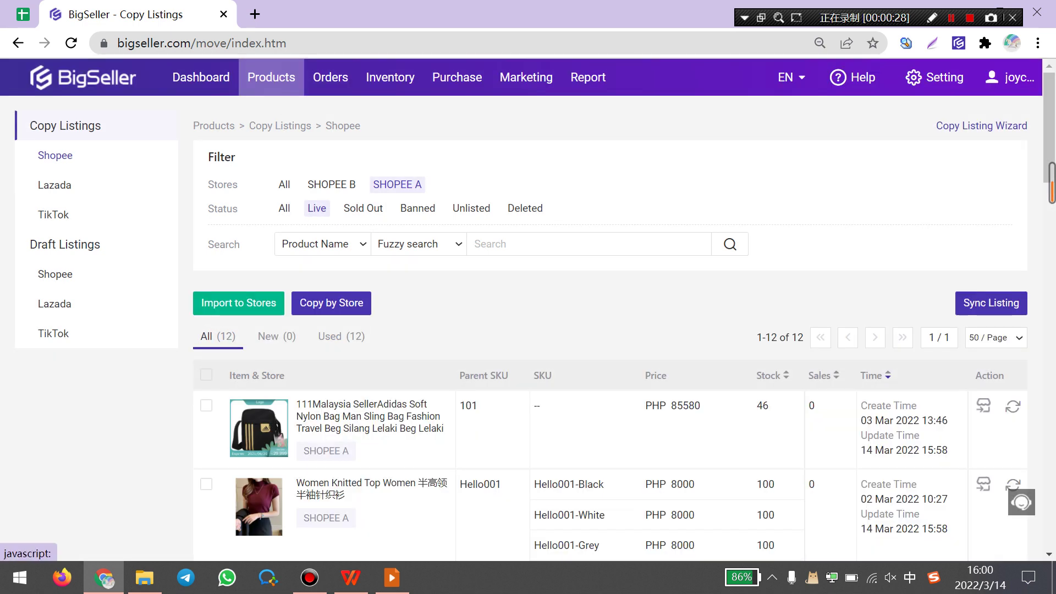
pyautogui.click(501, 323)
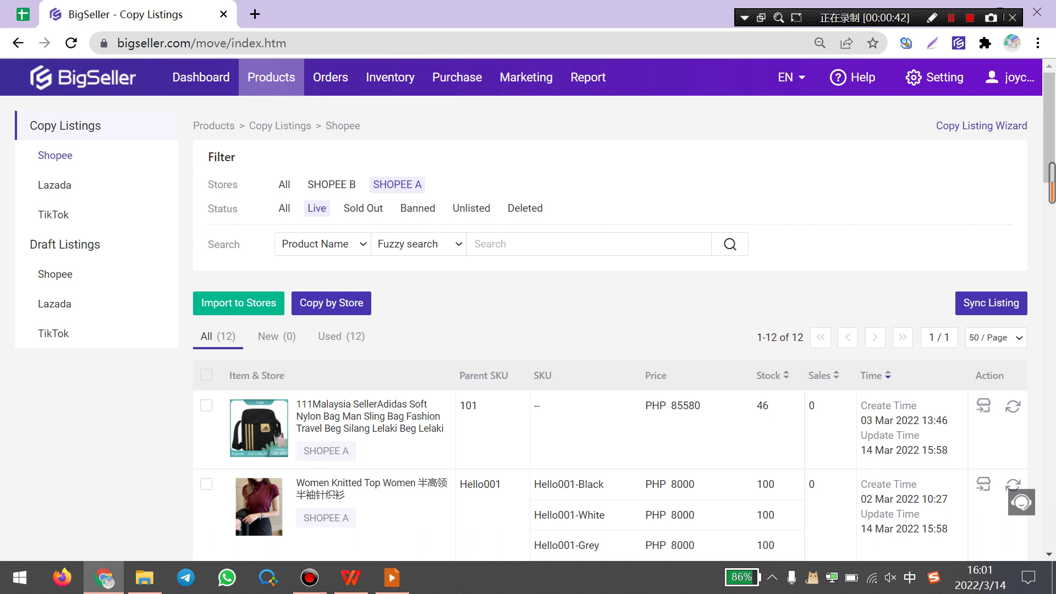
# Import the Adidas sling bag listing into teset123 TikTok drafts, 1 of 1 succeeding
pyautogui.scroll(-1, 611, 308)
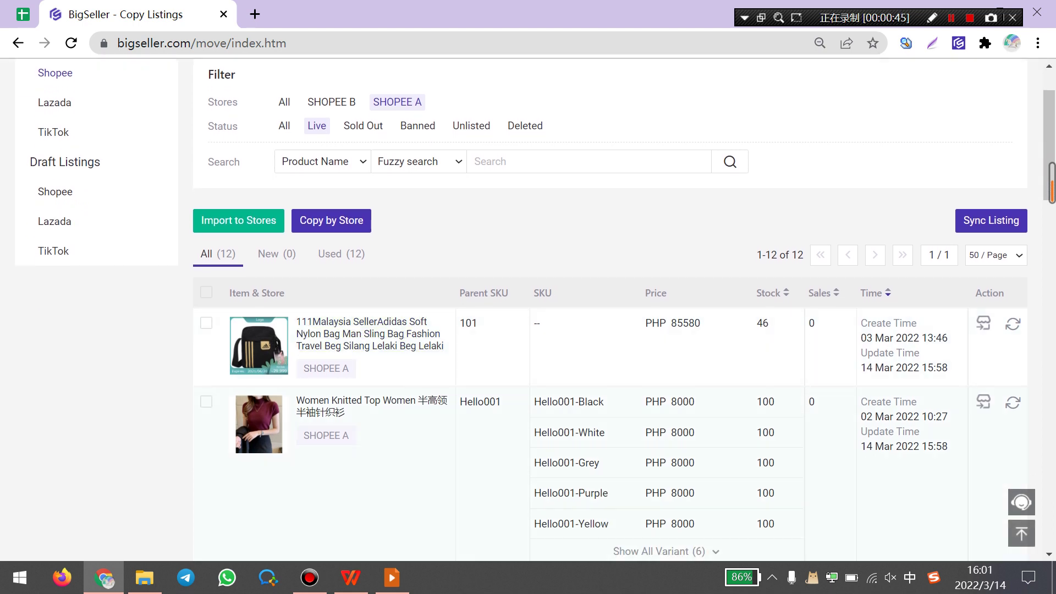
pyautogui.moveTo(258, 346)
pyautogui.click(983, 323)
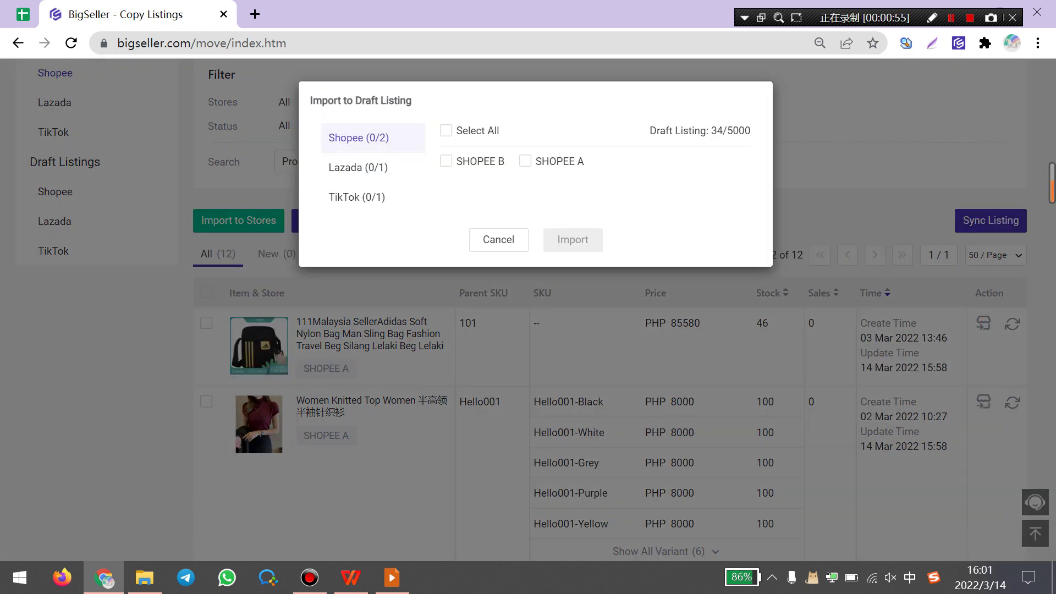
pyautogui.click(352, 197)
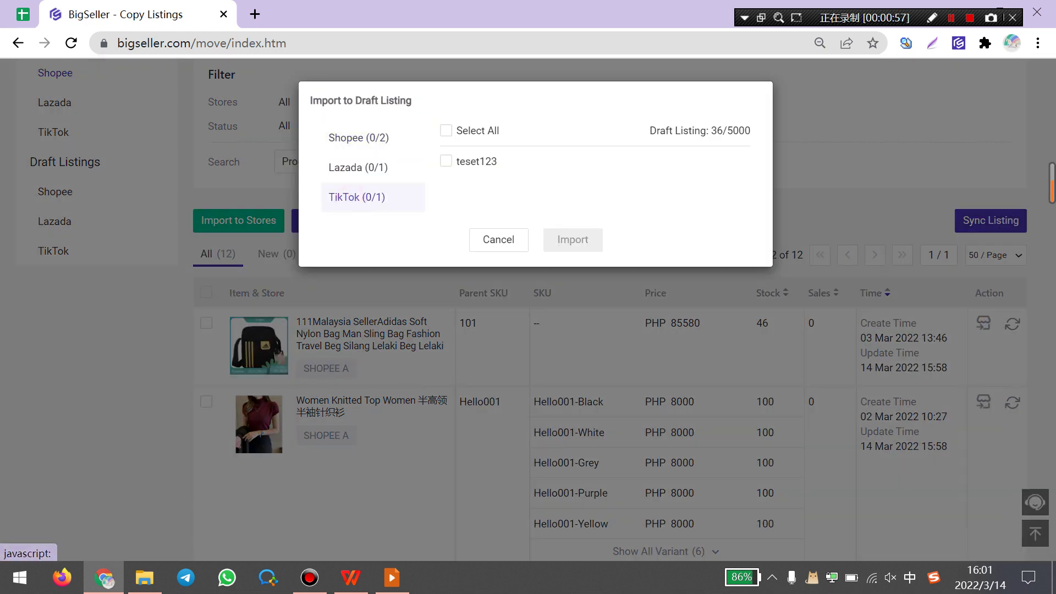
pyautogui.click(446, 161)
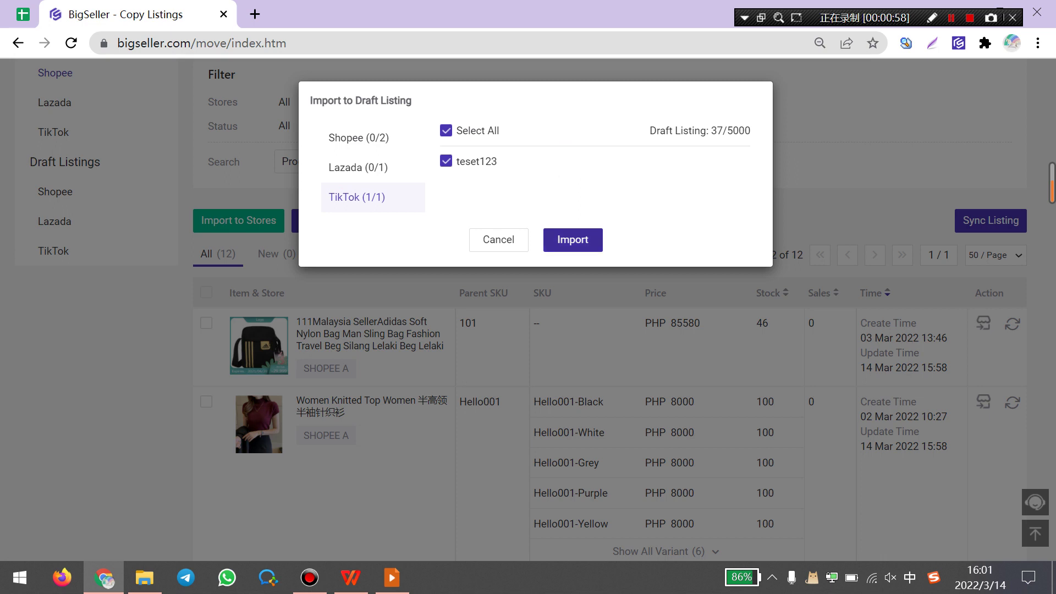
pyautogui.click(572, 239)
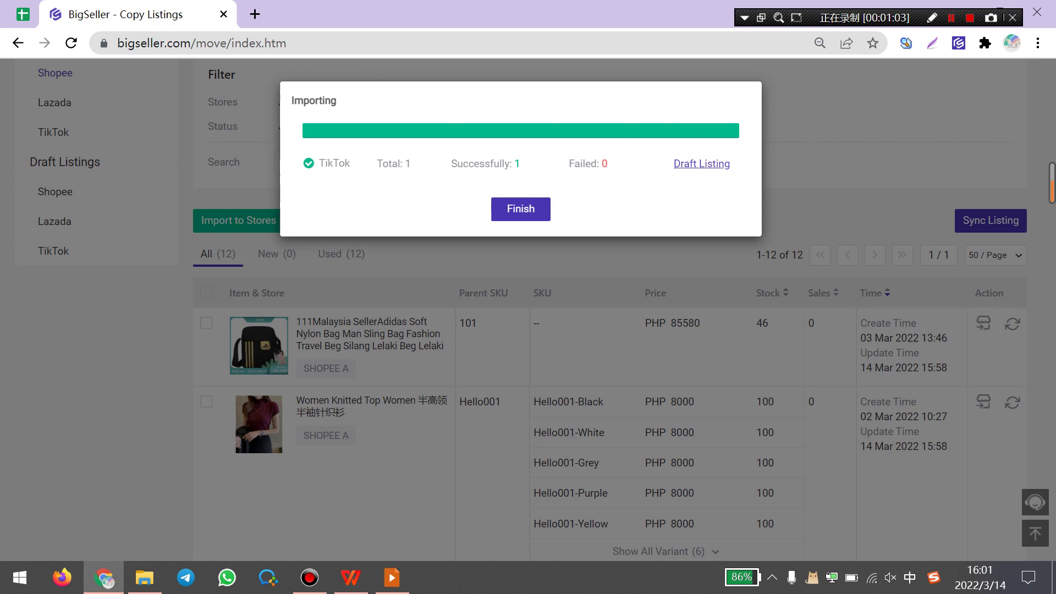
pyautogui.click(523, 211)
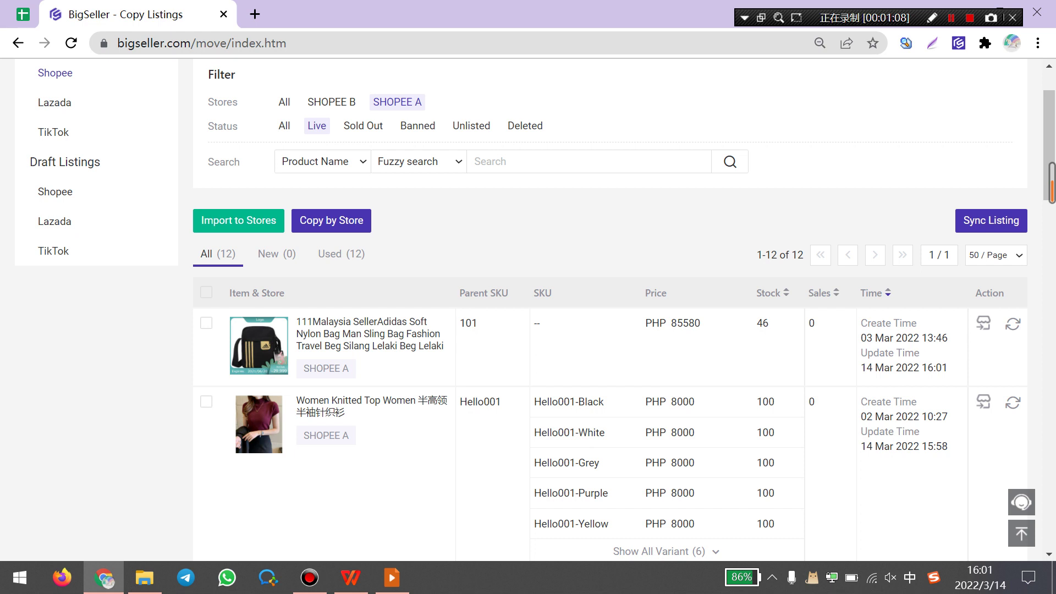
# Import the selected Women Knitted Top and k6 backpack listings into teset123 TikTok drafts
pyautogui.scroll(-2, 205, 330)
pyautogui.click(206, 329)
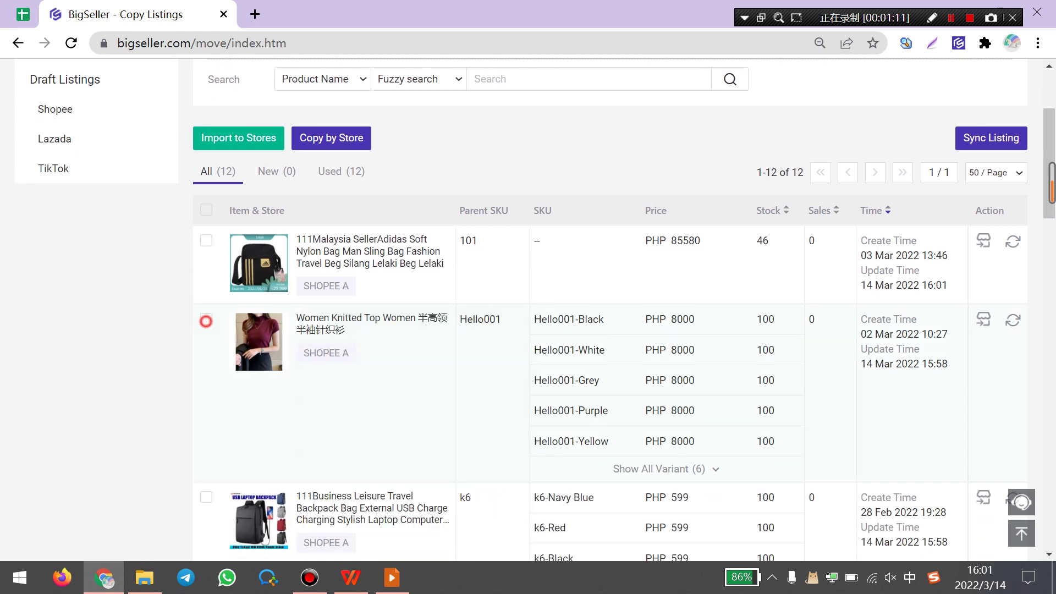
pyautogui.scroll(-2, 206, 330)
pyautogui.click(205, 452)
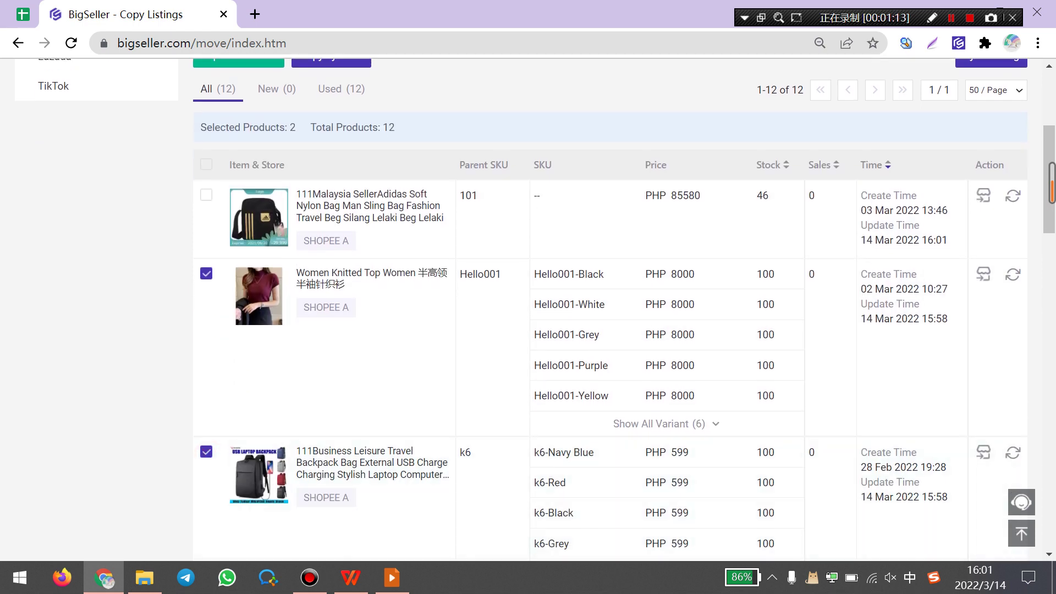
pyautogui.scroll(3, 610, 308)
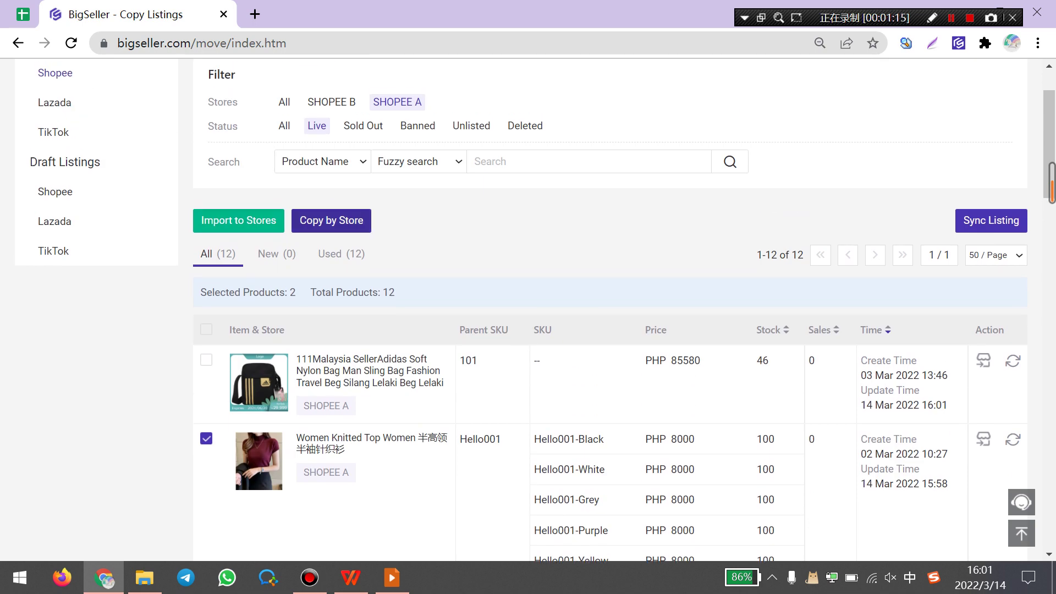
pyautogui.click(266, 220)
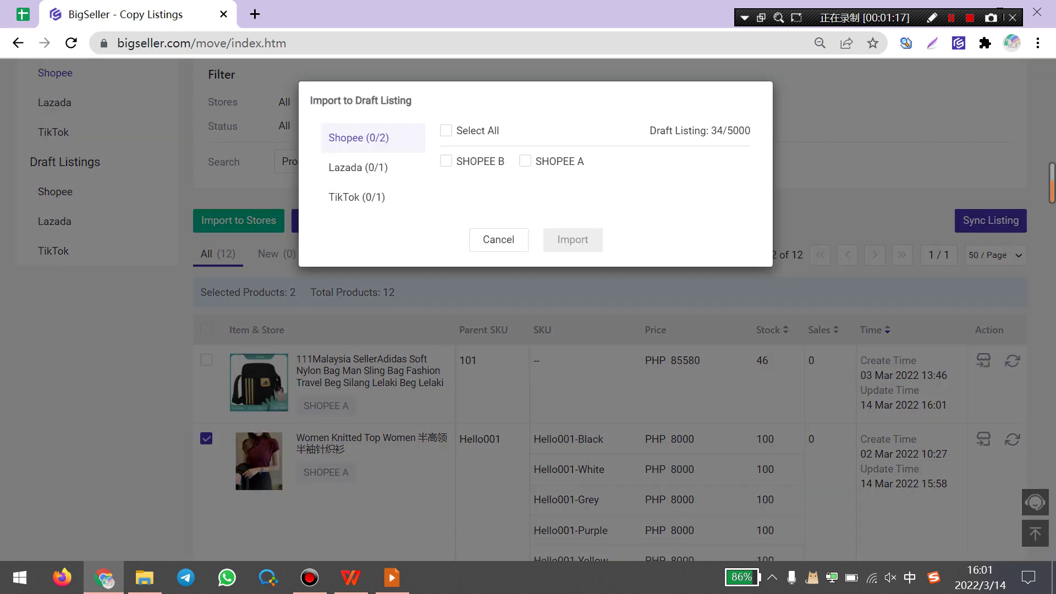
pyautogui.click(359, 197)
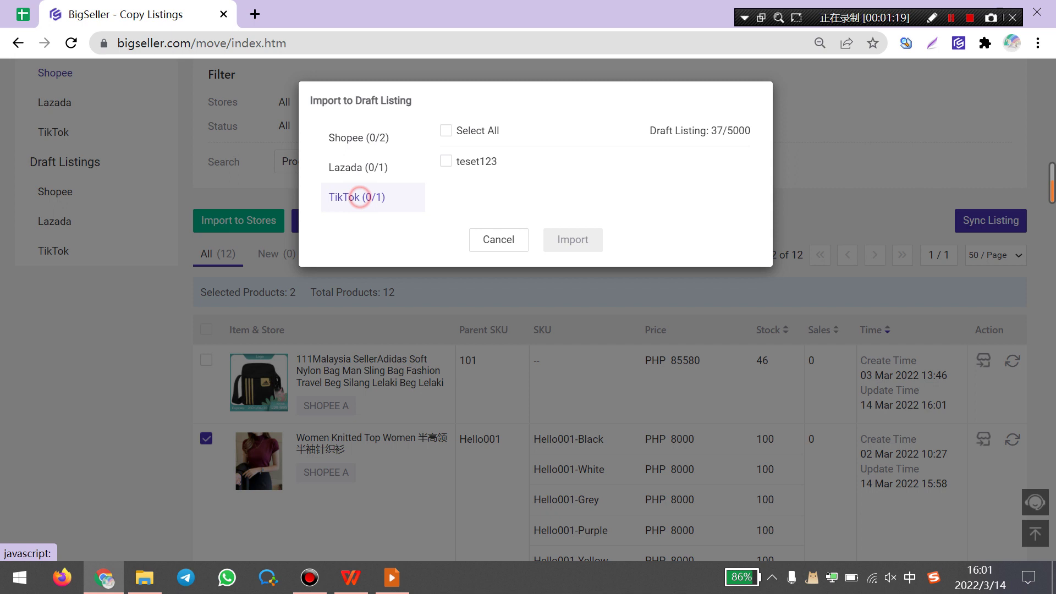
pyautogui.click(446, 160)
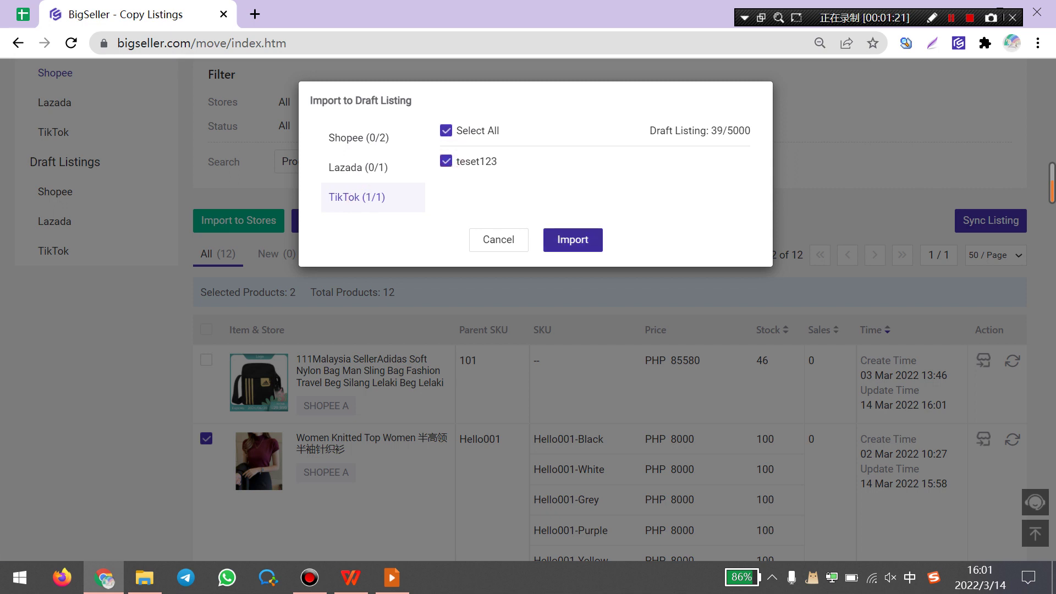
pyautogui.click(571, 246)
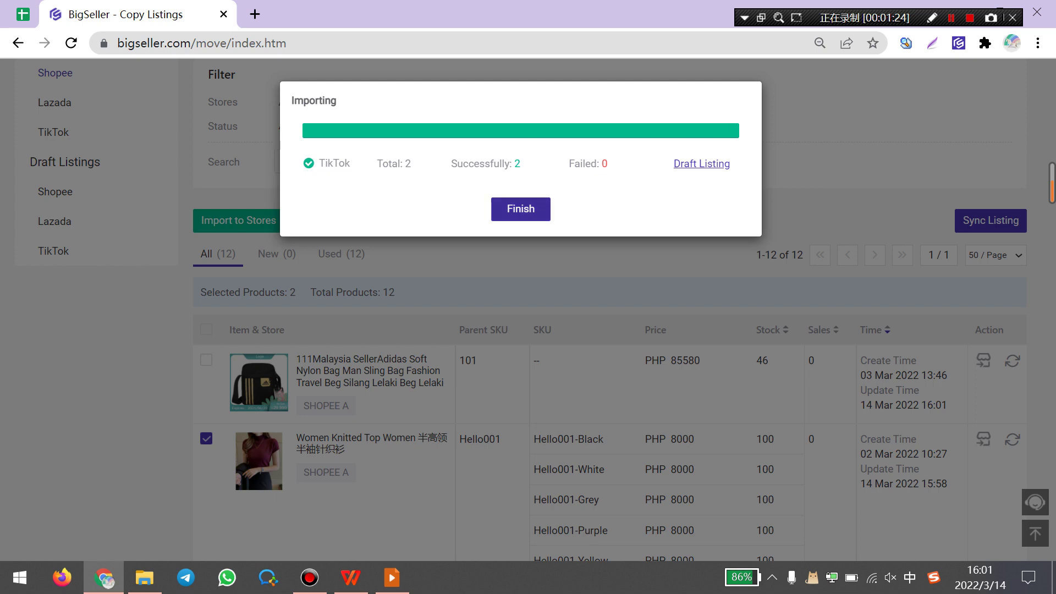
pyautogui.click(521, 209)
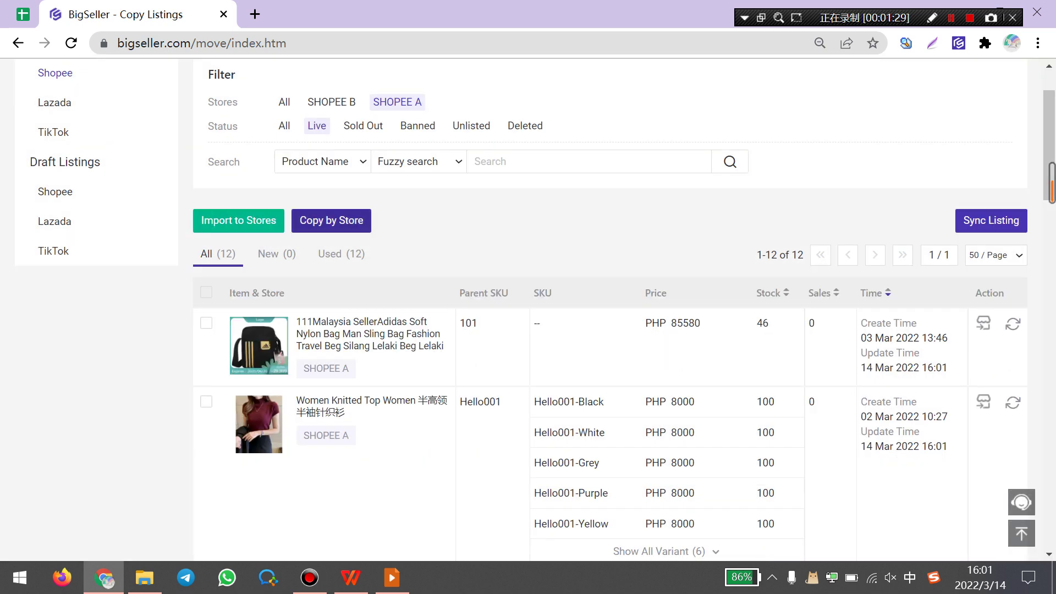
# Copy the SHOPEE A store to the TikTok marketplace and store as drafts: 12 saved, 0 failed
pyautogui.click(331, 220)
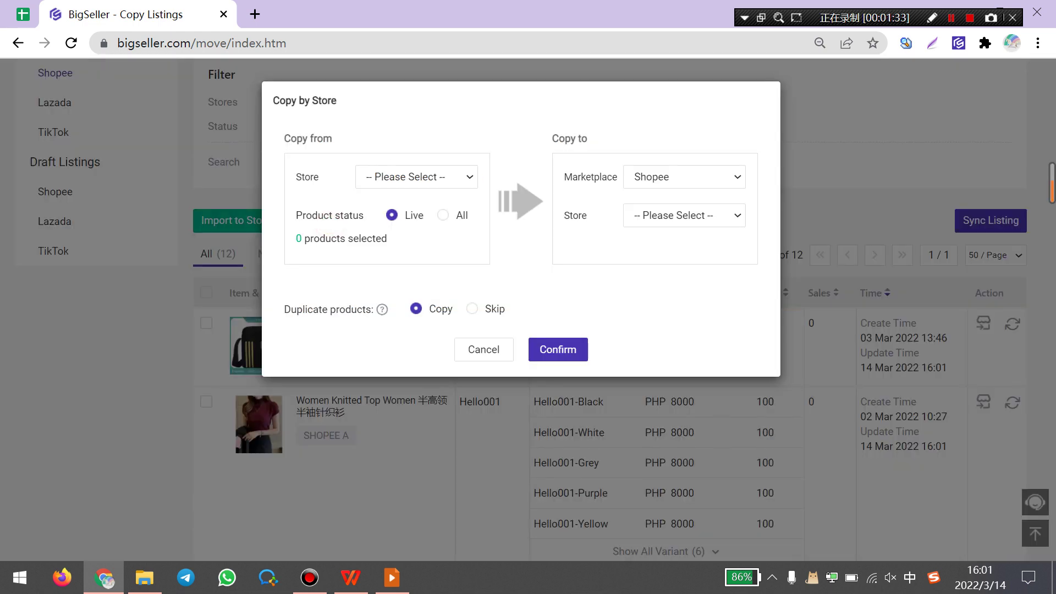
pyautogui.click(429, 170)
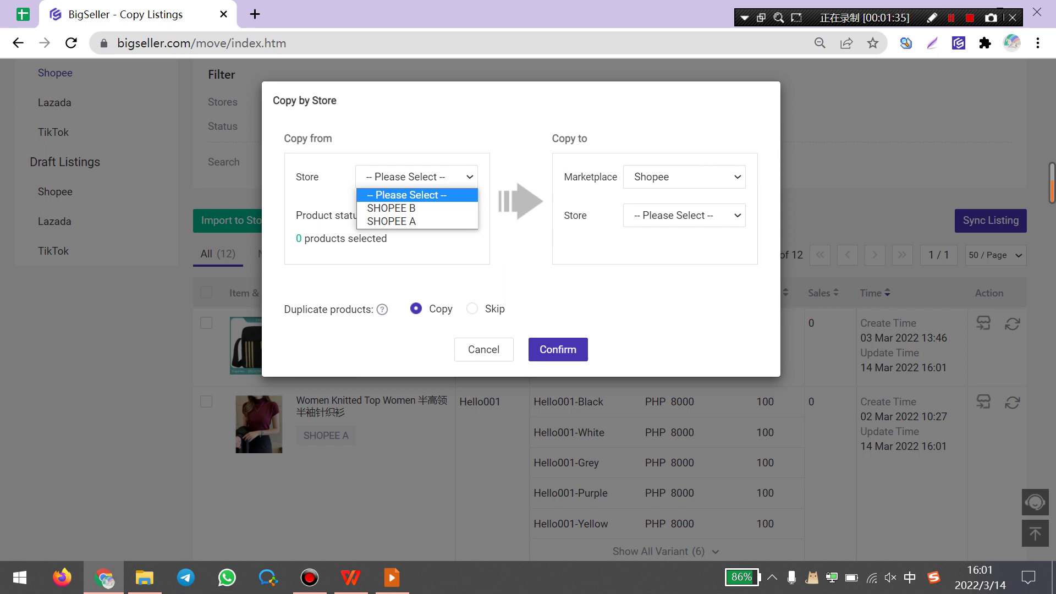
pyautogui.click(401, 220)
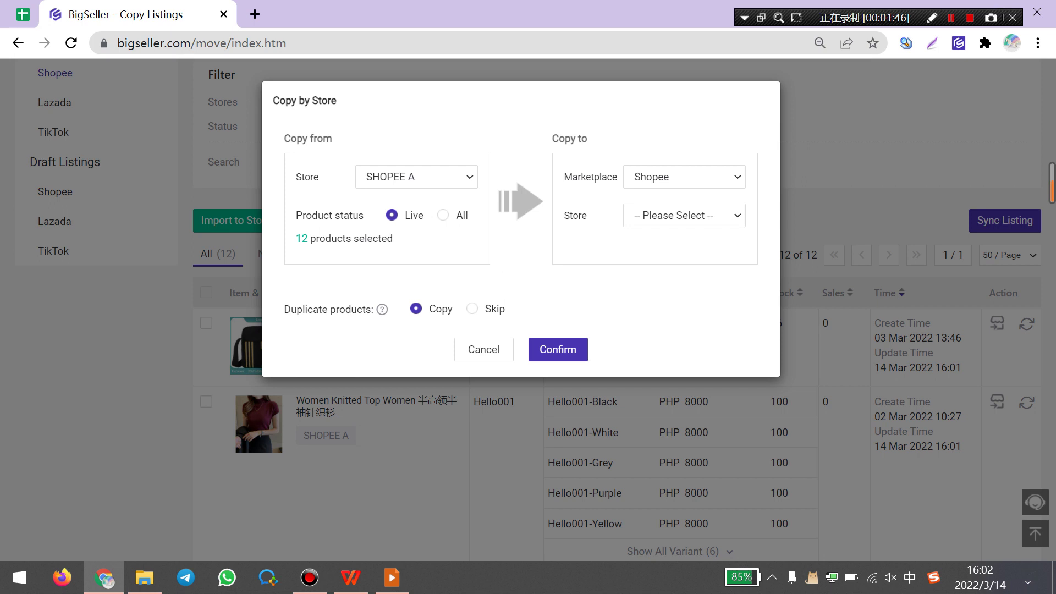
pyautogui.click(659, 177)
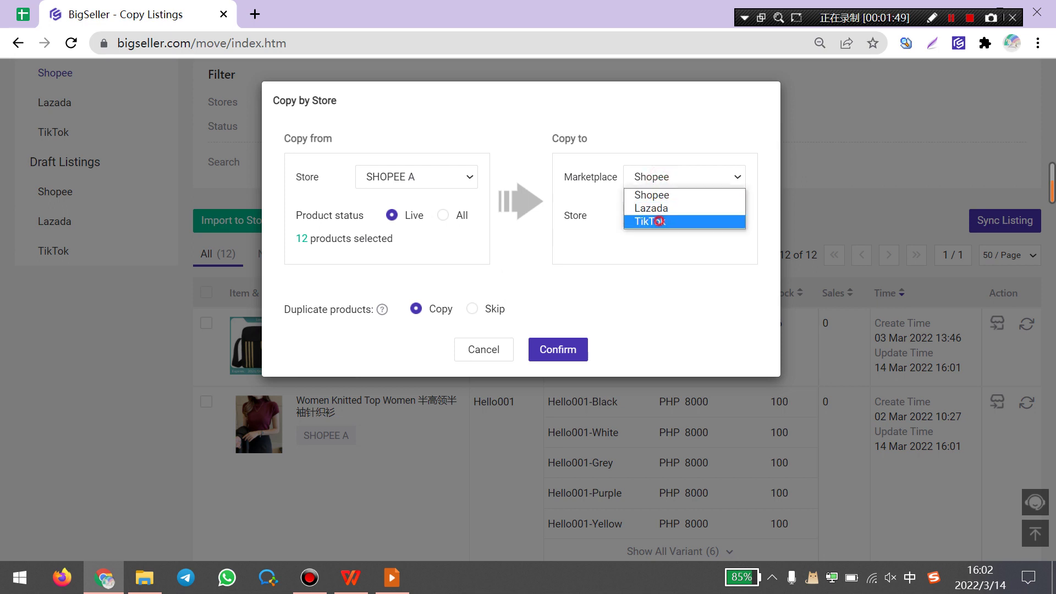
pyautogui.click(659, 221)
pyautogui.click(660, 214)
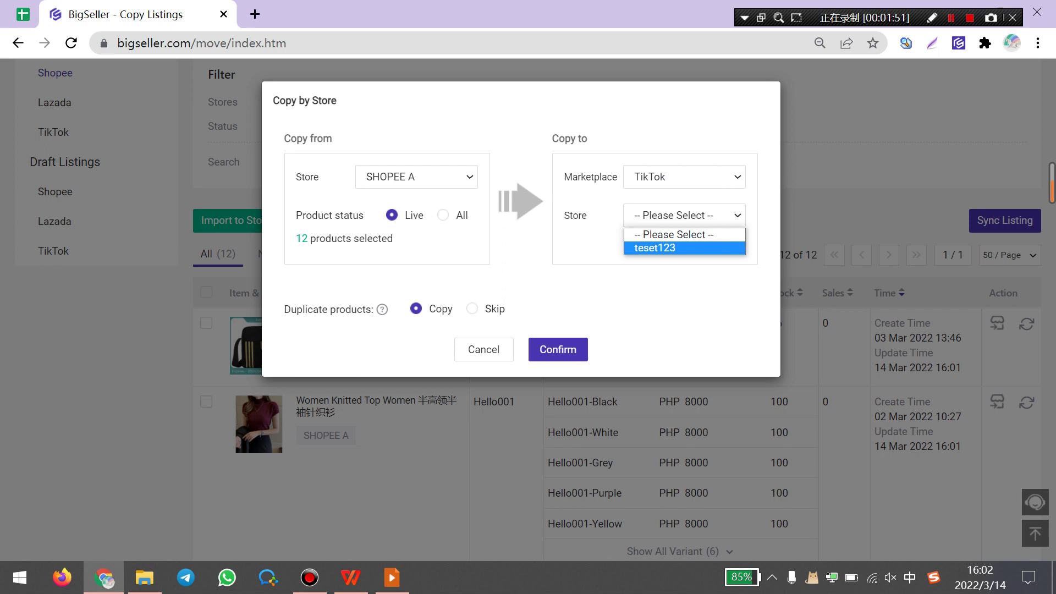
pyautogui.click(660, 247)
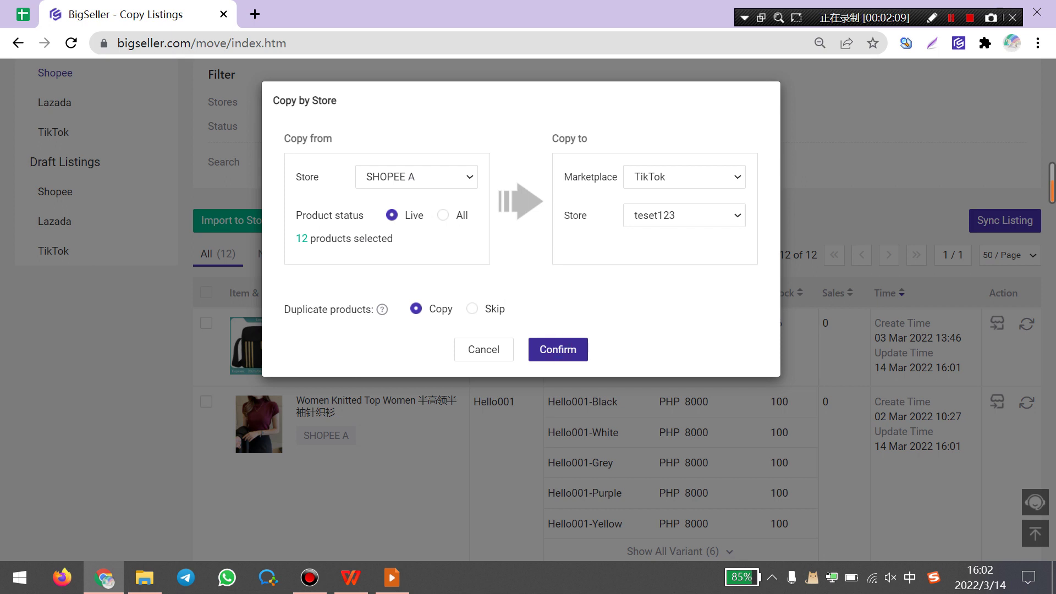
pyautogui.click(558, 349)
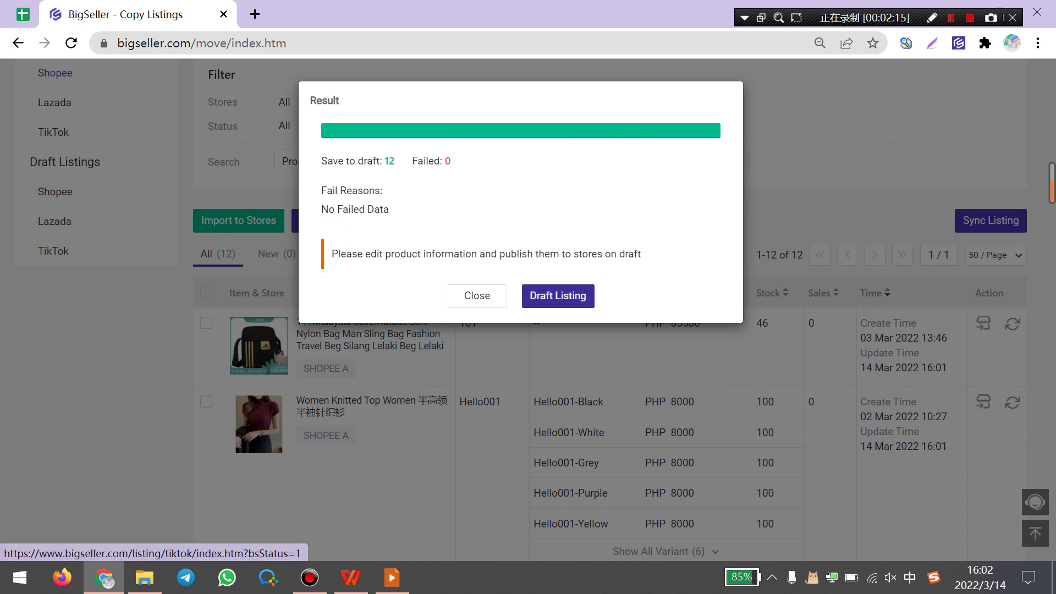
# Open TikTok draft listings and select the sling bag, knitted top and laptop backpack drafts
pyautogui.click(558, 296)
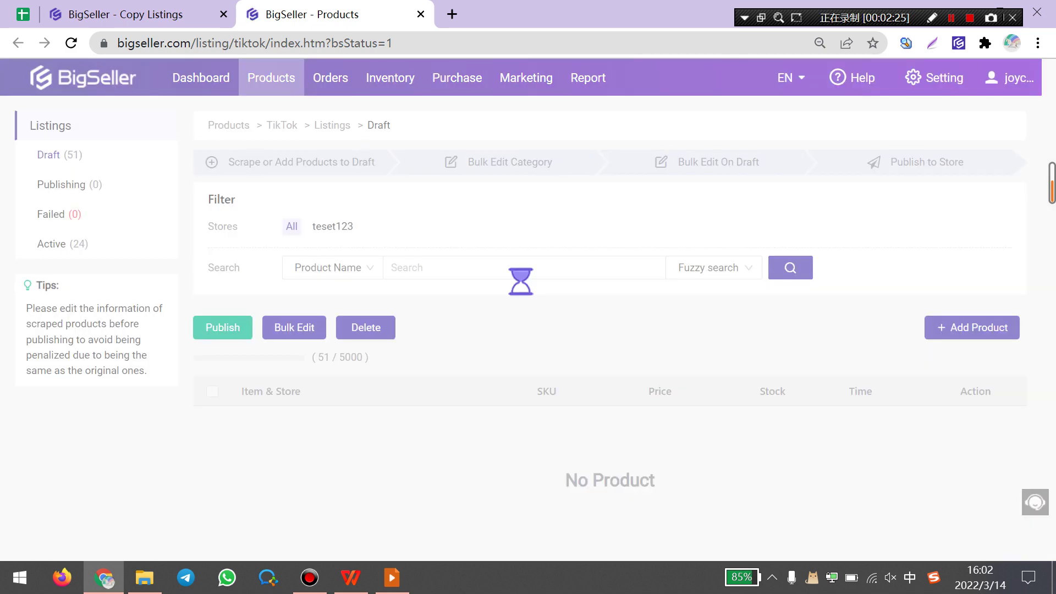
pyautogui.scroll(-3, 271, 302)
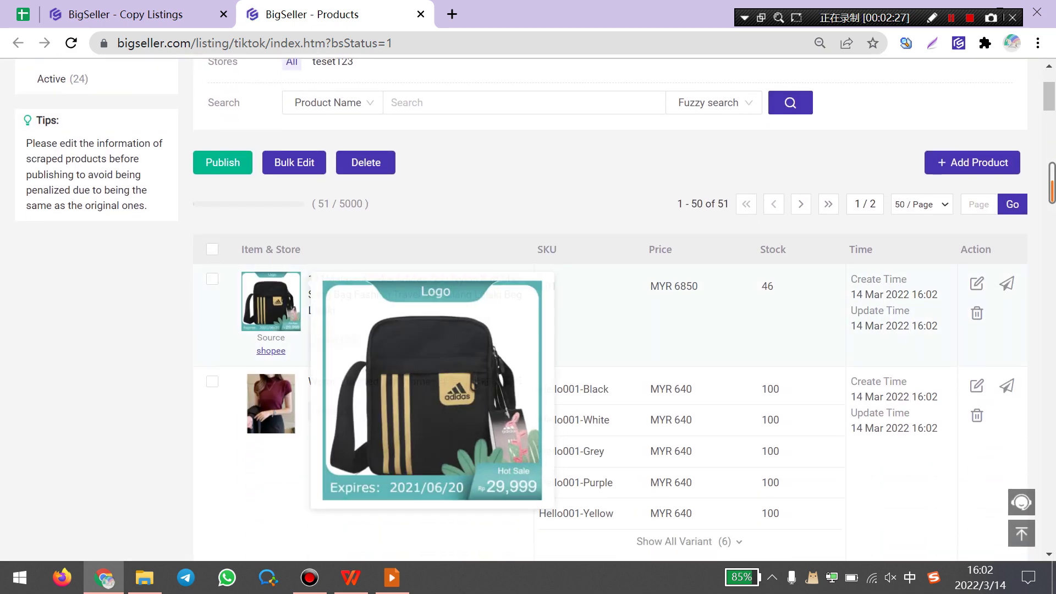
pyautogui.click(212, 279)
pyautogui.click(212, 412)
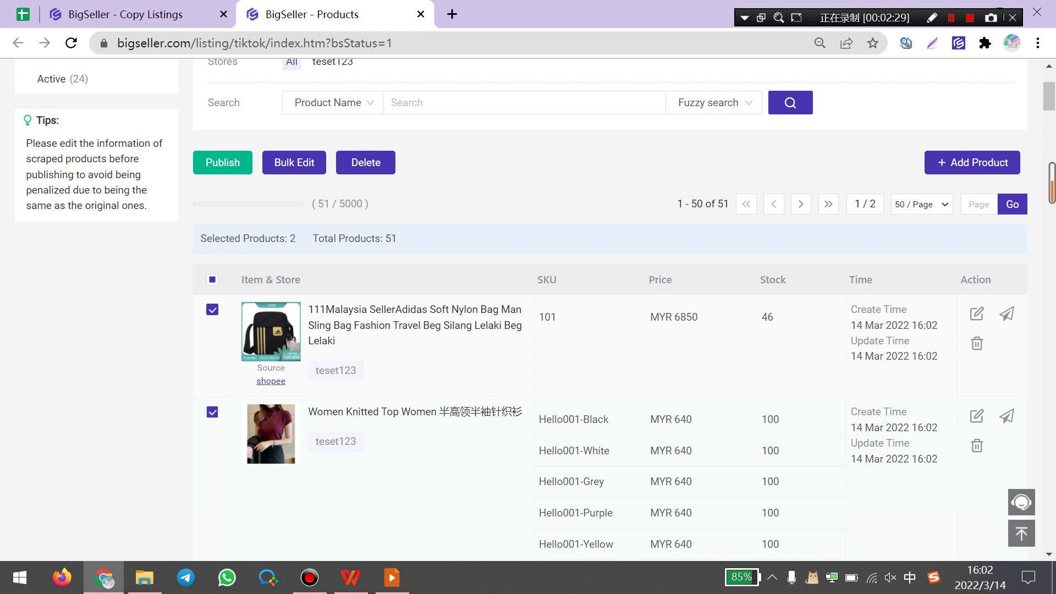
pyautogui.scroll(-1, 212, 413)
pyautogui.click(213, 526)
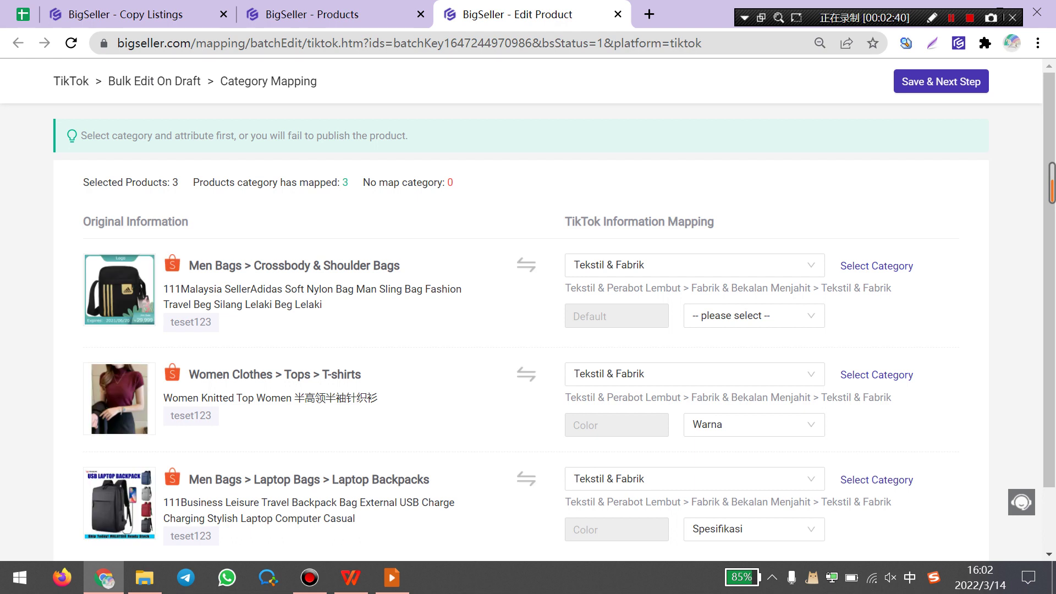
# Keep Tekstil & Fabrik for product 1 and set rows 1 and 2 variation attributes to Spesifikasi
pyautogui.scroll(-2, 670, 191)
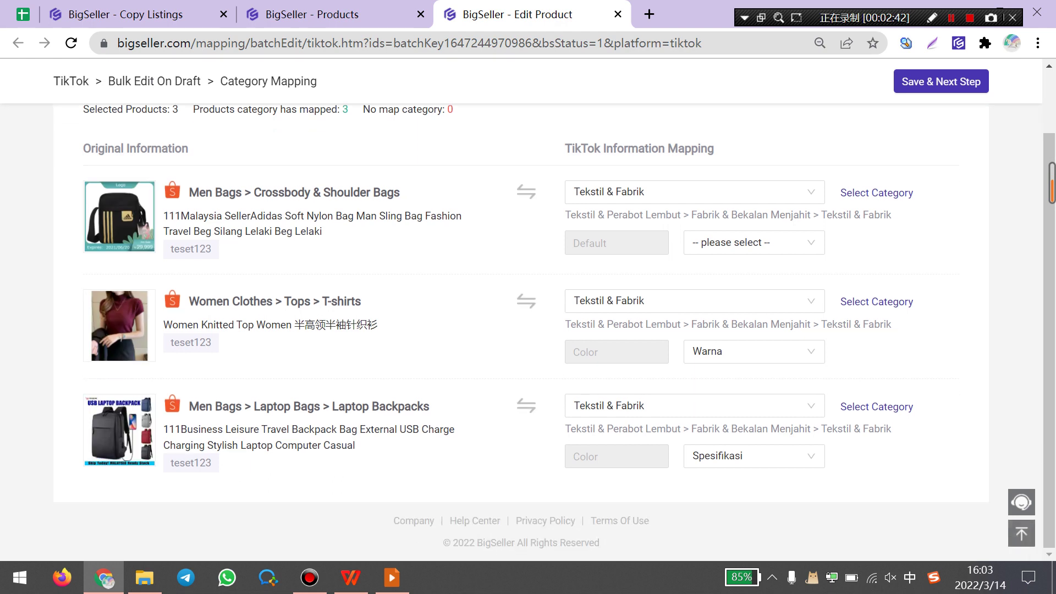
pyautogui.click(670, 191)
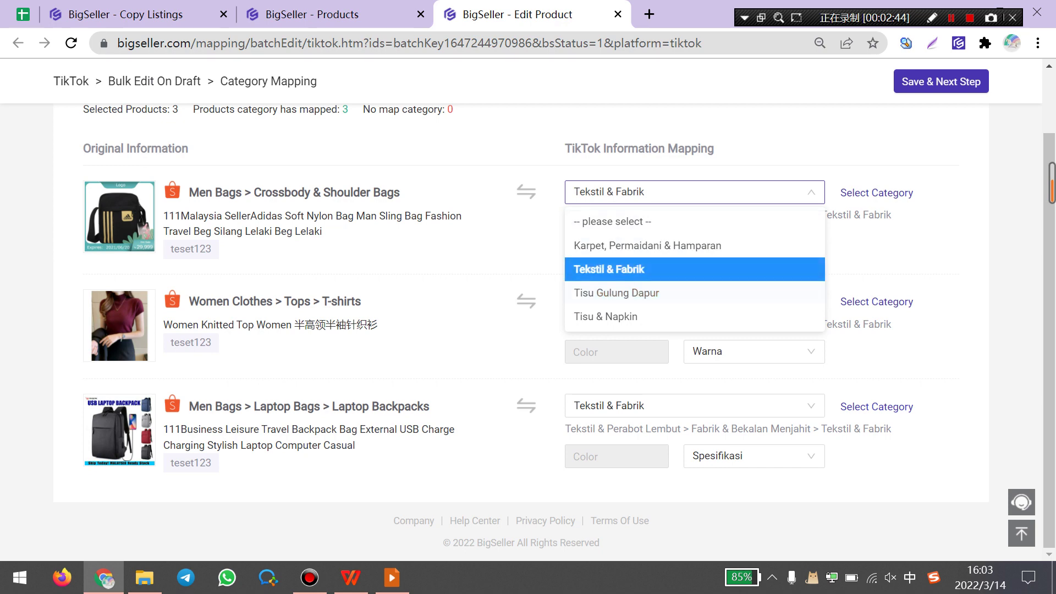
pyautogui.click(601, 269)
pyautogui.click(750, 246)
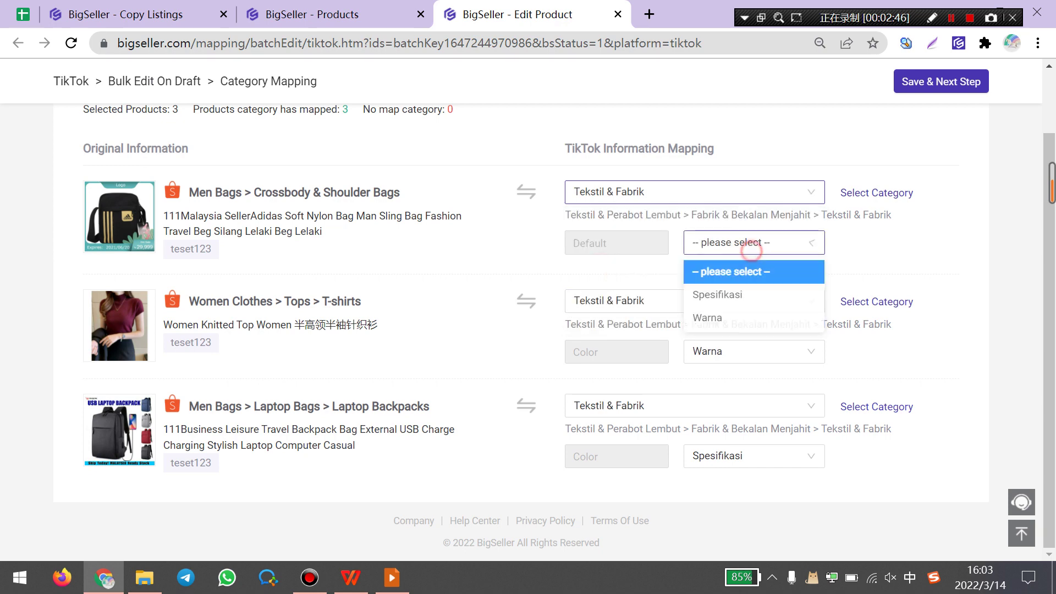
pyautogui.click(715, 296)
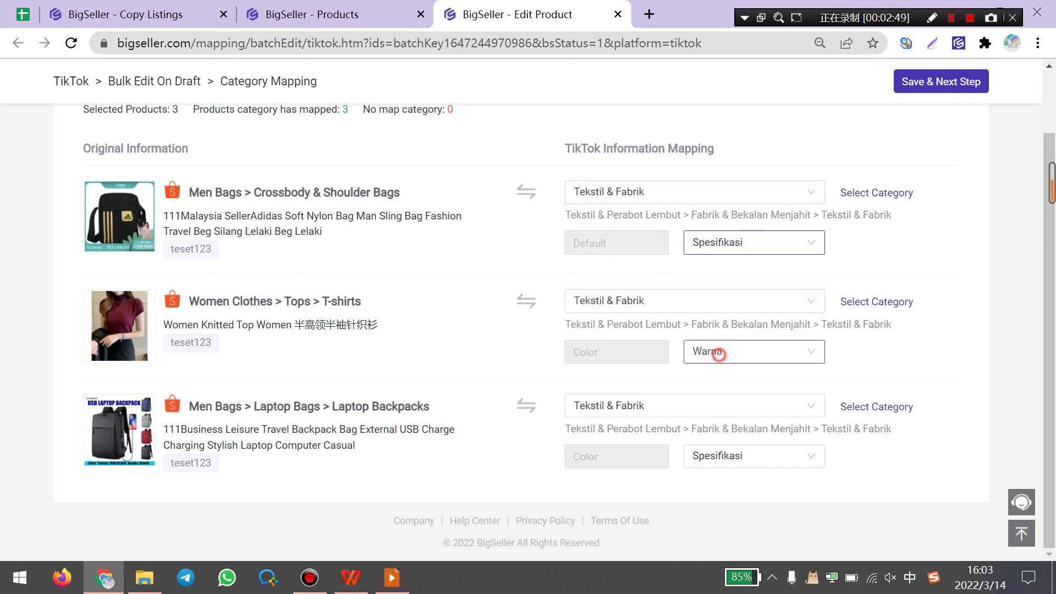
pyautogui.click(718, 353)
pyautogui.click(716, 407)
pyautogui.scroll(2, 956, 196)
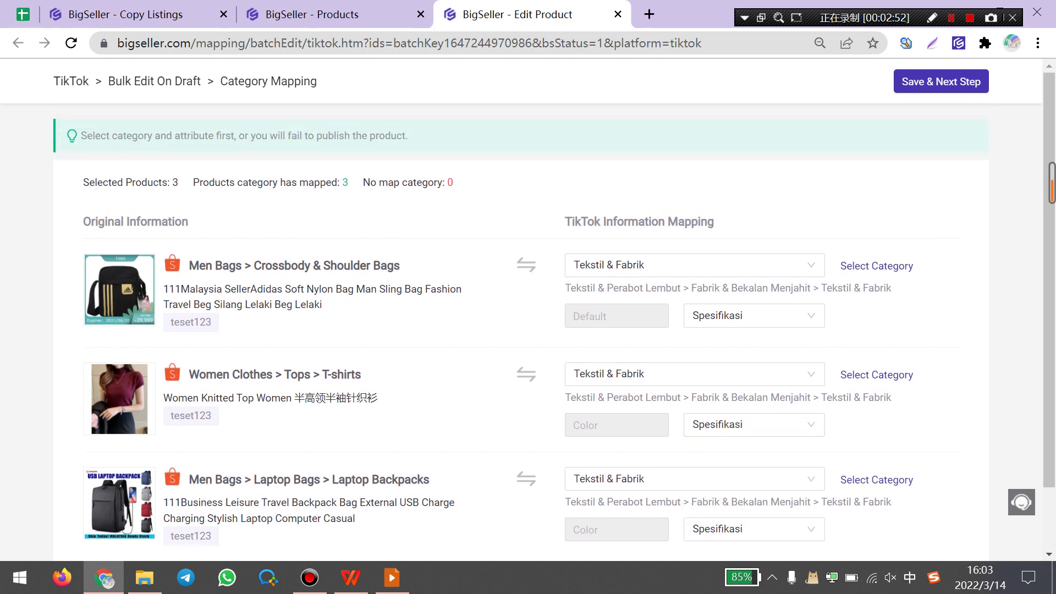
# Save the category mapping and move on to the bulk-edit table with Description and Brand columns
pyautogui.click(946, 82)
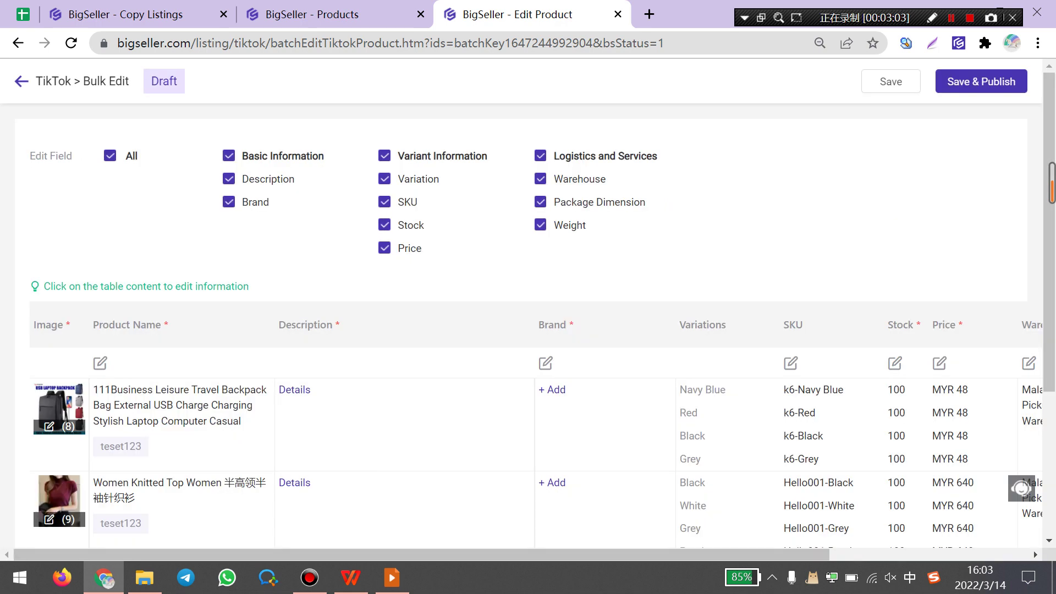
pyautogui.click(229, 156)
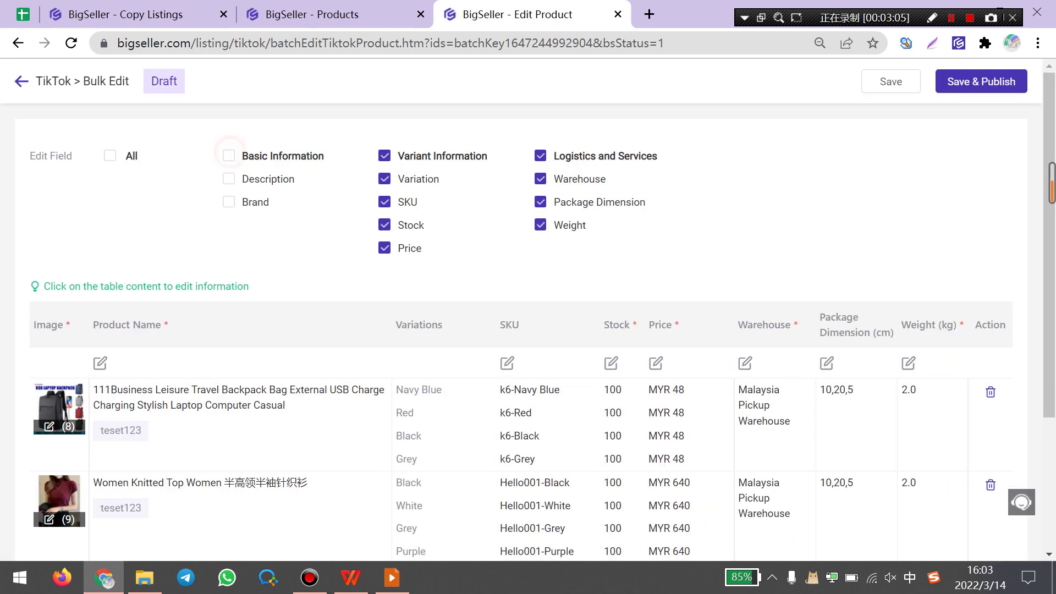
pyautogui.click(228, 156)
pyautogui.scroll(-3, 528, 330)
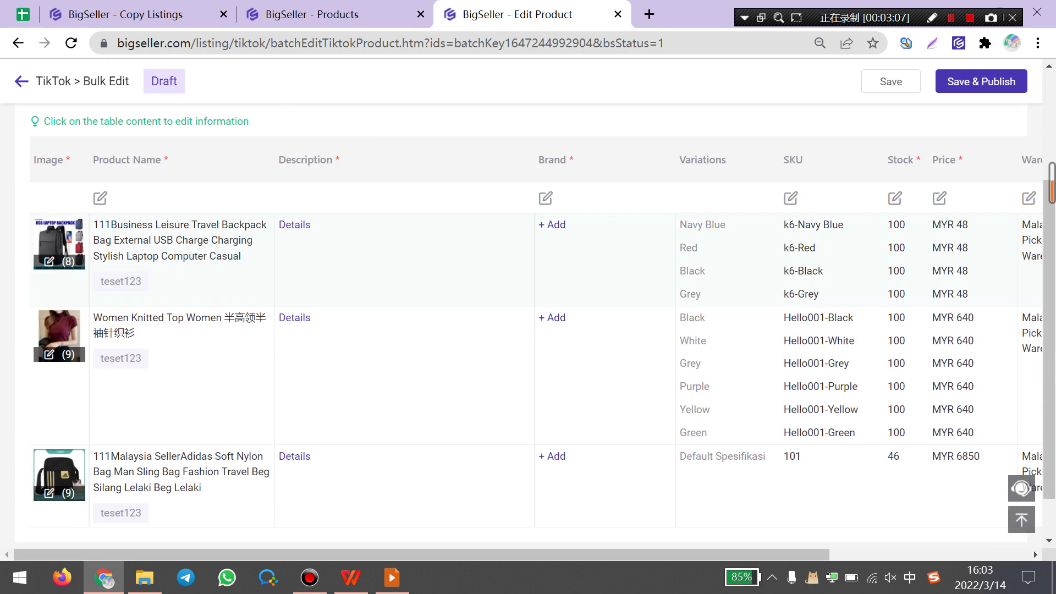
pyautogui.scroll(2, 544, 280)
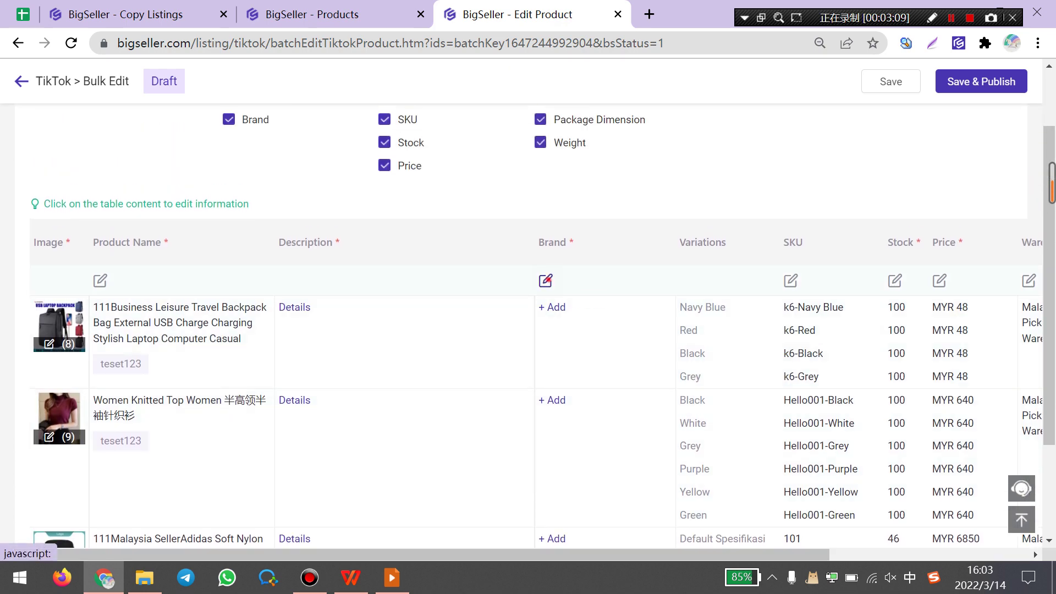
# Set the brand of all three TikTok drafts to NoBrand in one bulk edit
pyautogui.click(545, 280)
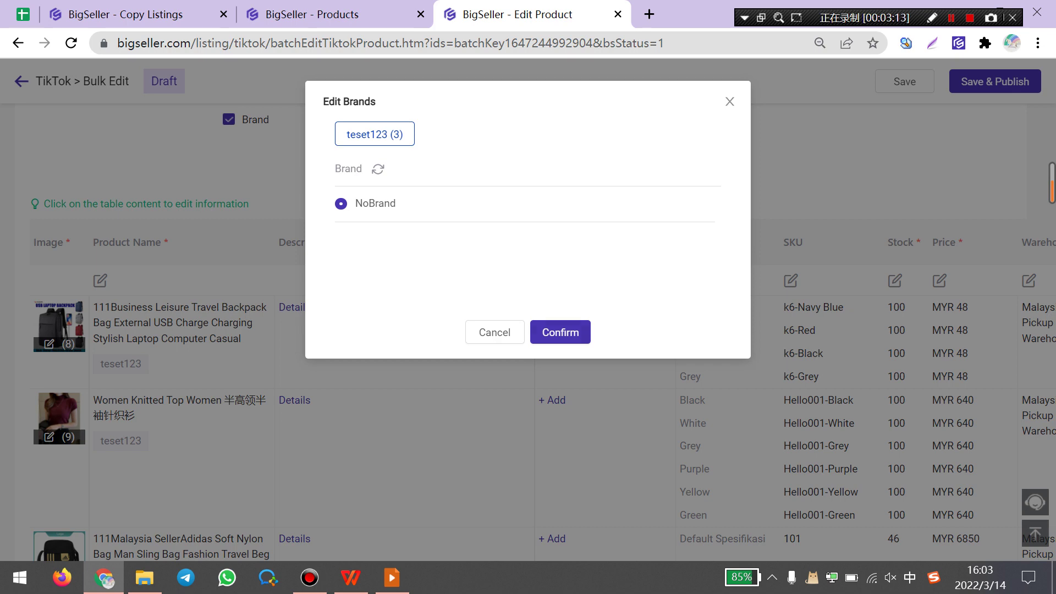
pyautogui.click(561, 332)
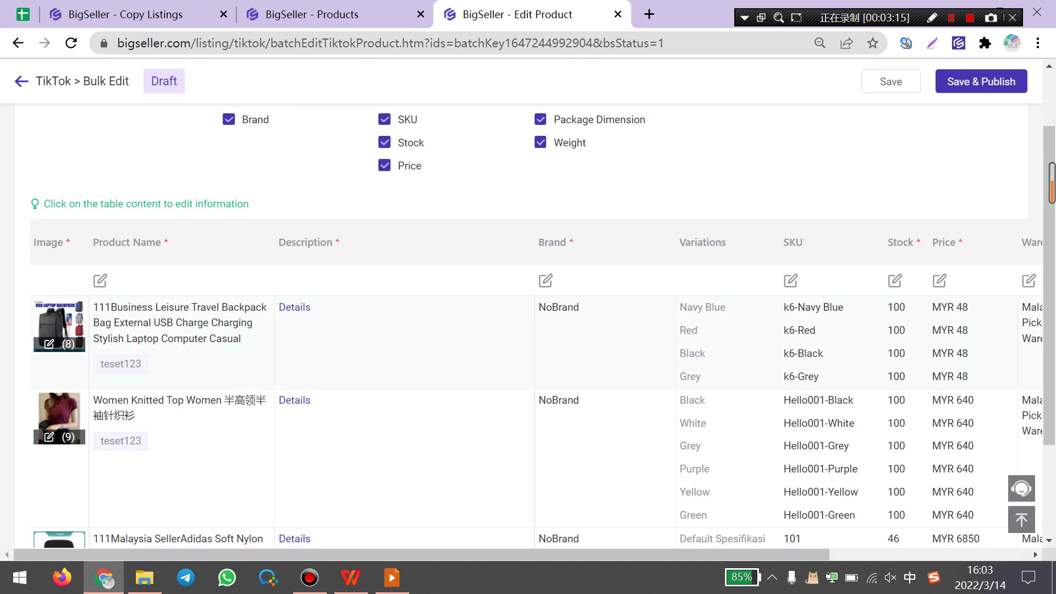
pyautogui.hscroll(5, 522, 330)
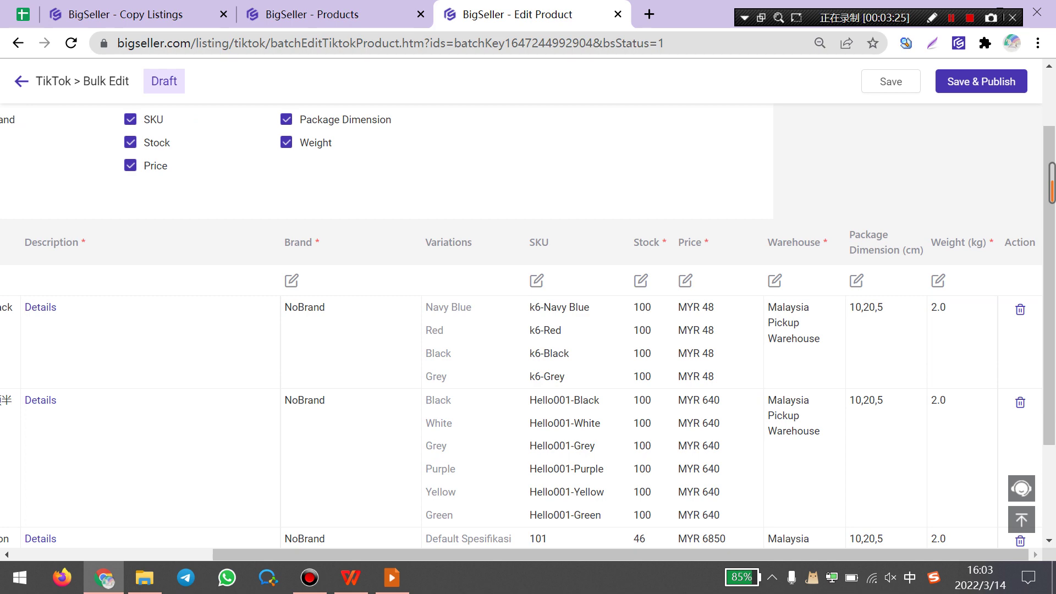
pyautogui.scroll(-3, 528, 324)
pyautogui.scroll(4, 528, 324)
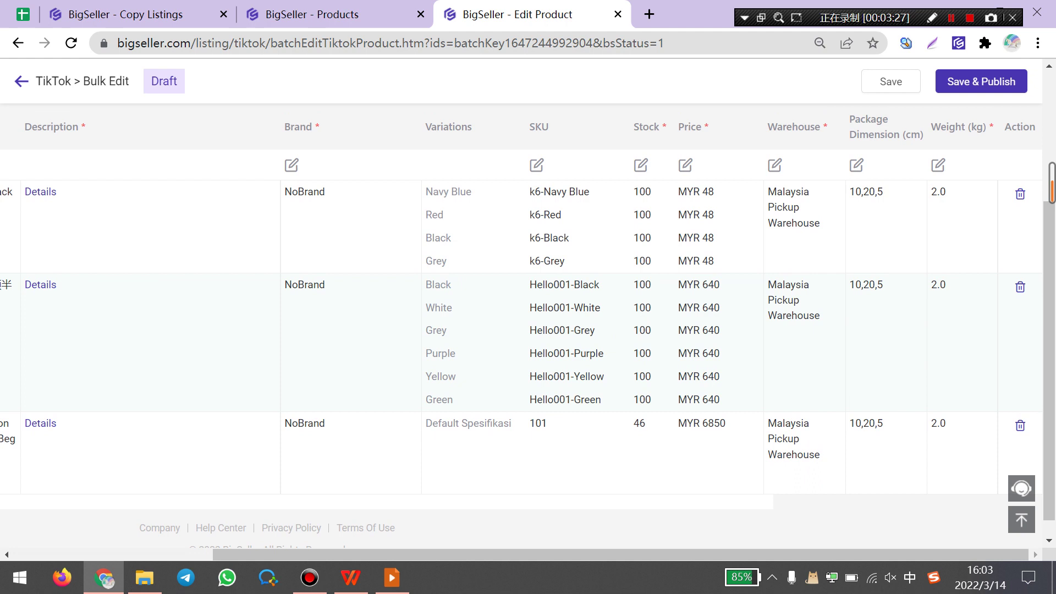